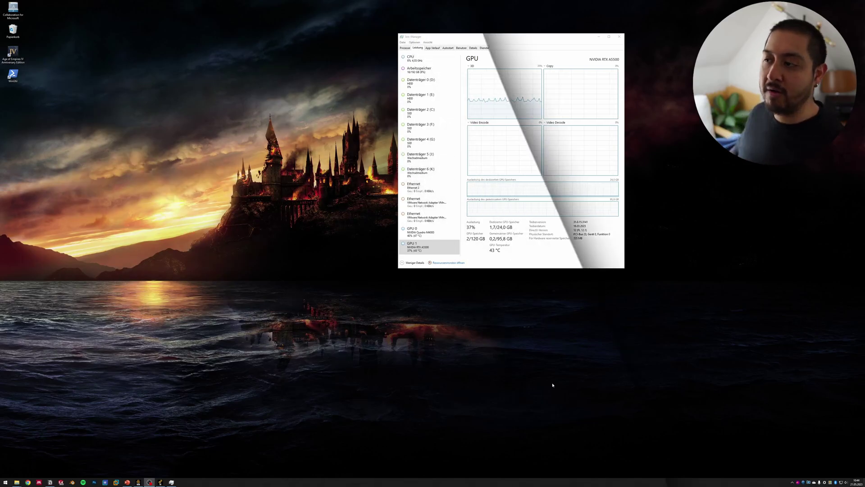
# - Switch to Ansys Mechanical and open the advanced solve process properties for My Computer
pyautogui.click(161, 482)
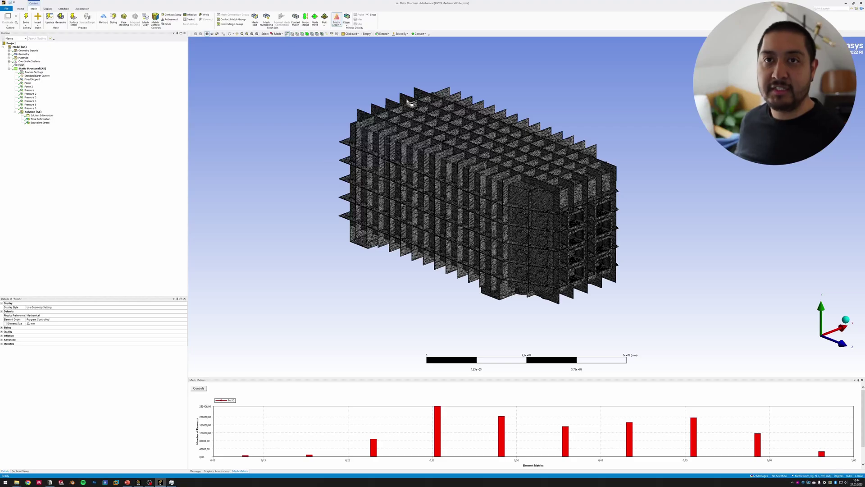
pyautogui.scroll(2, 516, 128)
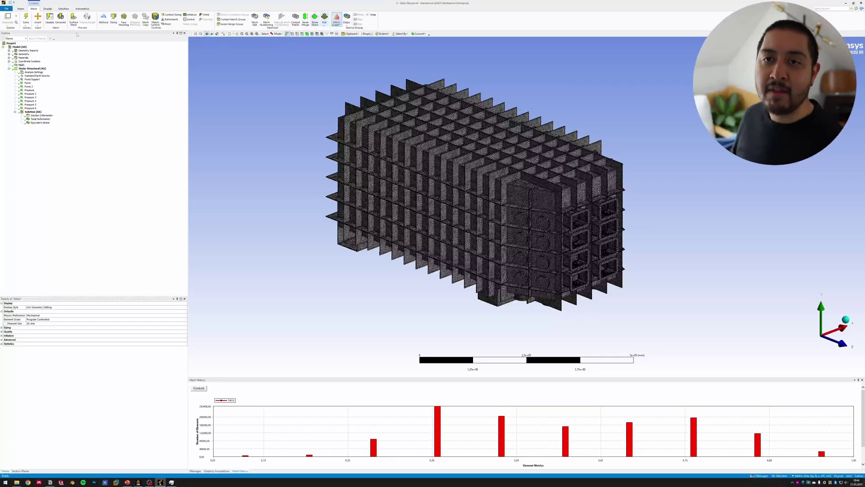
pyautogui.click(30, 29)
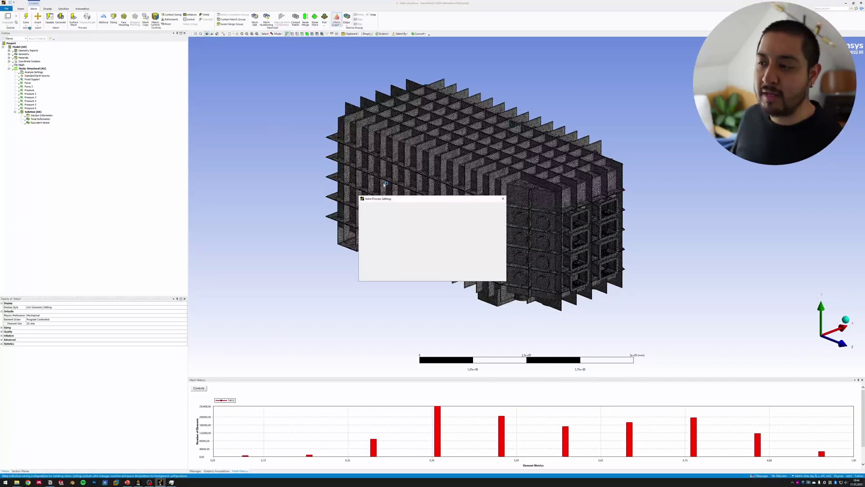
pyautogui.moveTo(396, 201); pyautogui.dragTo(226, 57)
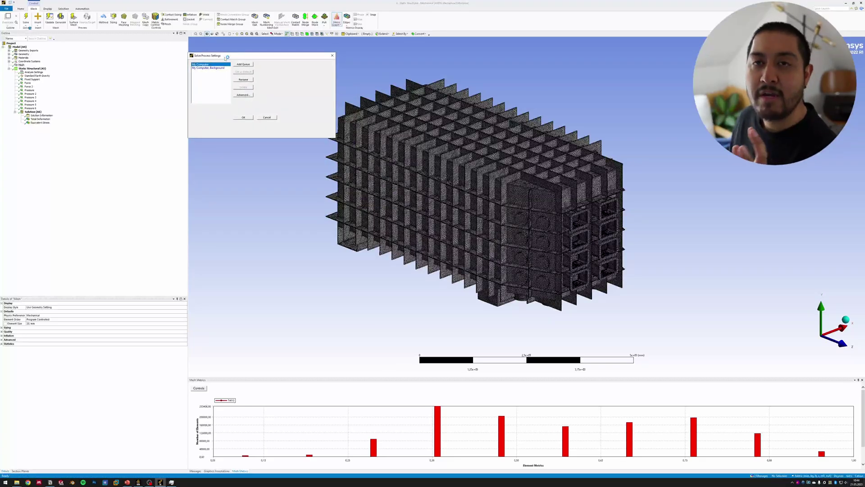
pyautogui.click(243, 96)
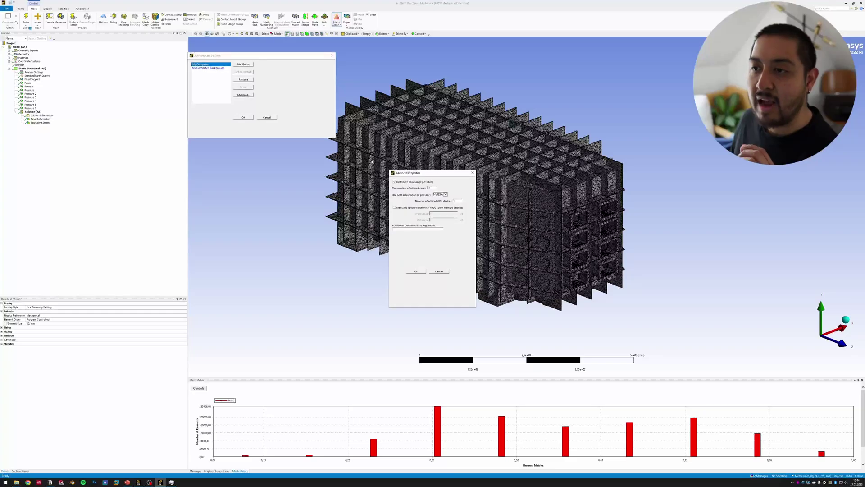
pyautogui.moveTo(402, 174); pyautogui.dragTo(241, 83)
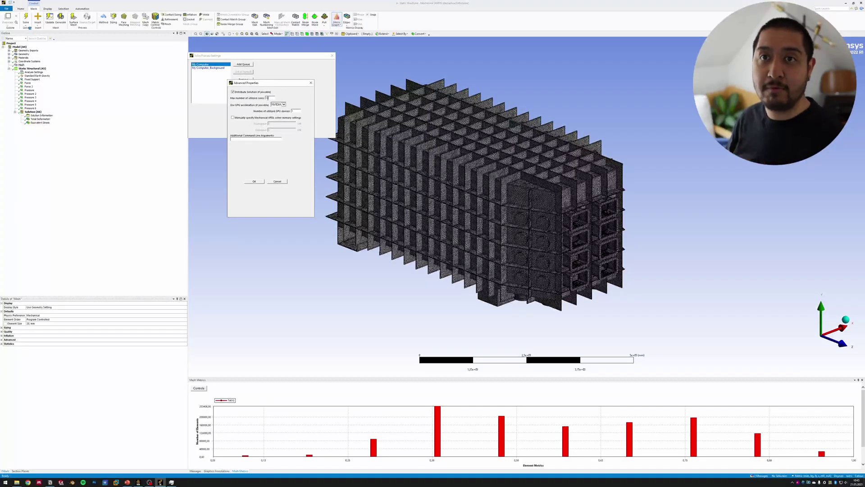
# - Set the solver's GPU acceleration to NVIDIA and accept the advanced properties and solve process settings
pyautogui.click(283, 104)
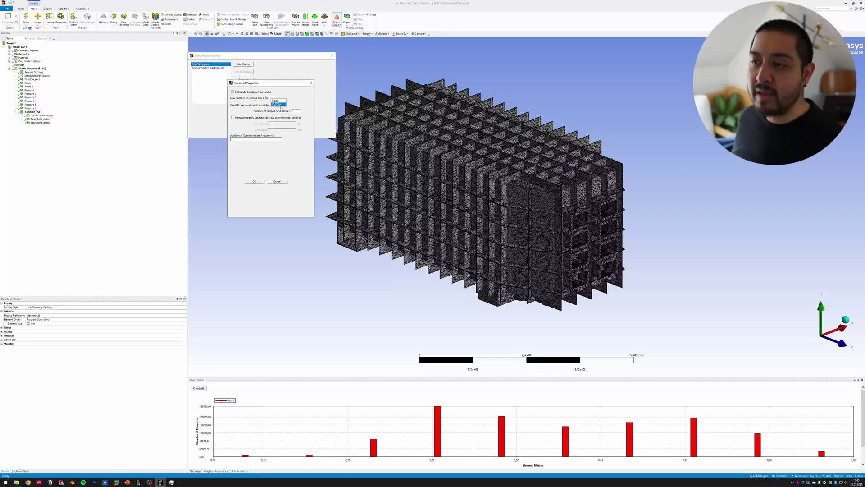
pyautogui.scroll(-1, 283, 104)
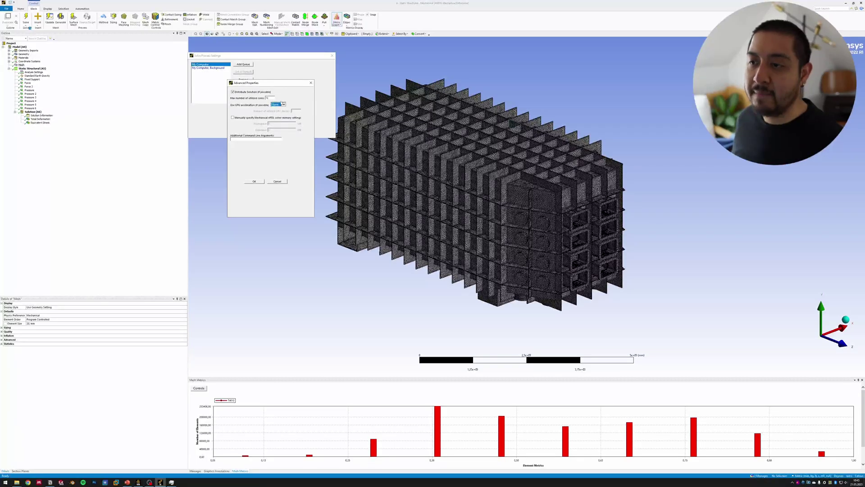
pyautogui.click(282, 105)
pyautogui.click(281, 109)
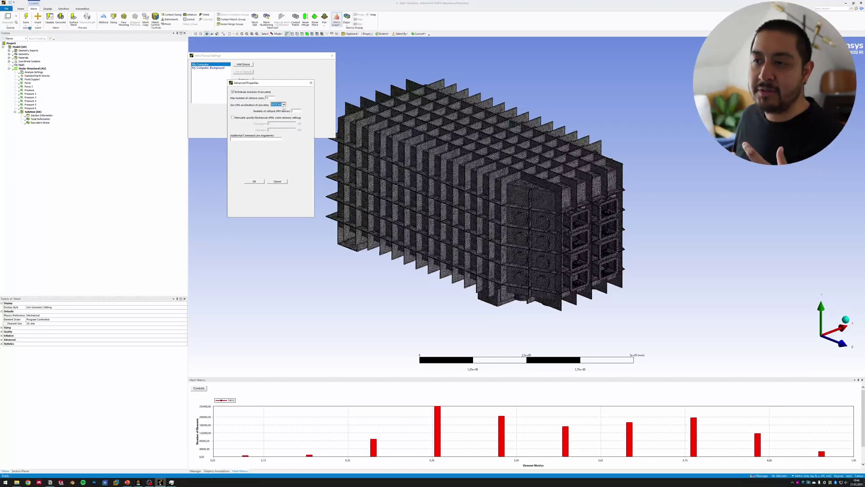
pyautogui.click(296, 110)
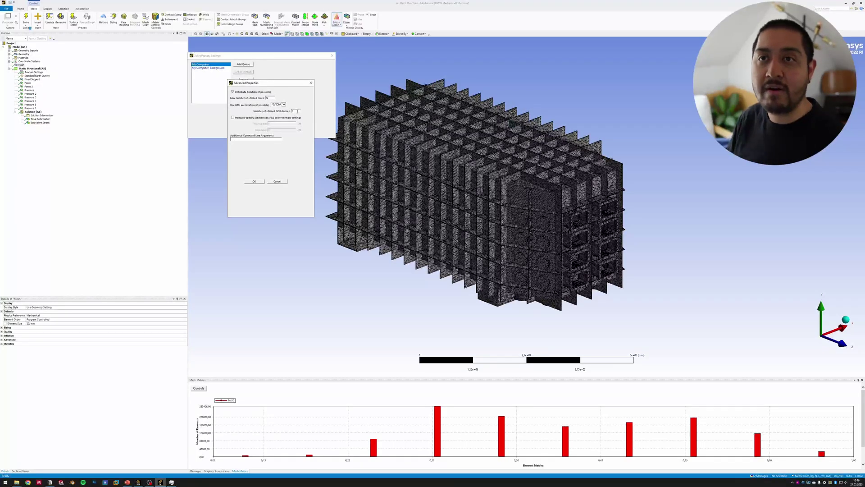
pyautogui.click(254, 181)
pyautogui.click(244, 117)
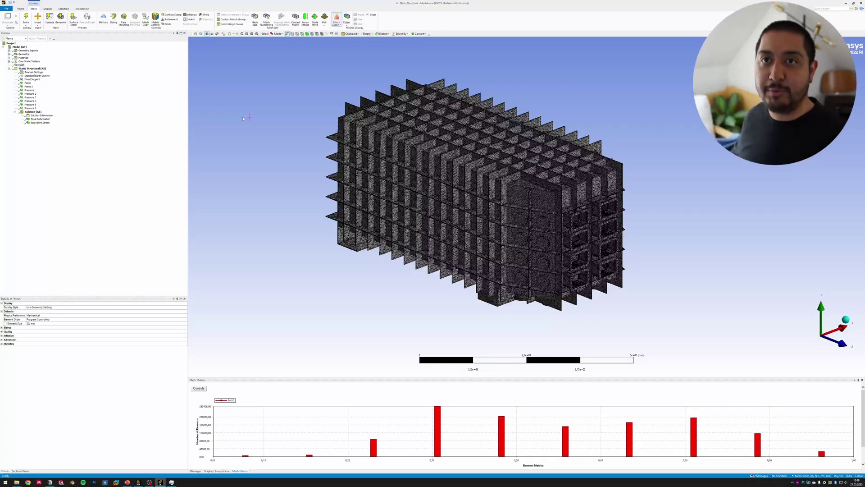
# - Minimize Ansys Mechanical, search Windows for "erweiterte" to open the advanced system properties, and show the environment variables
pyautogui.press('super')
pyautogui.write('var')
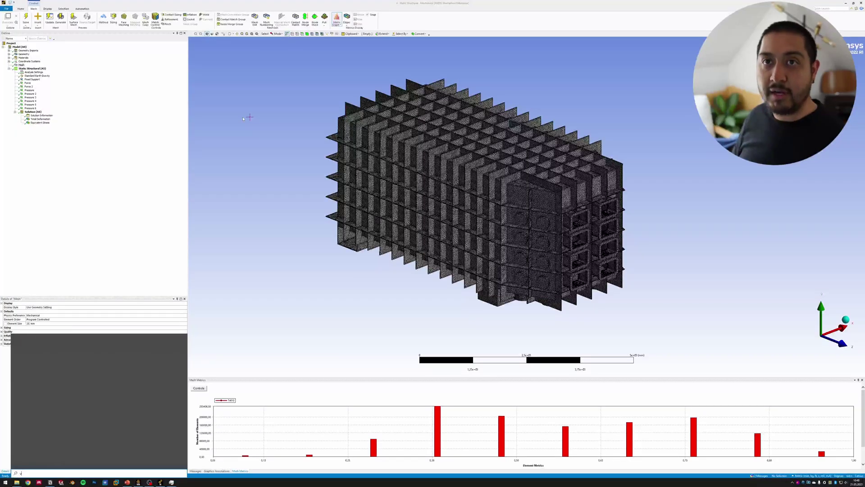
pyautogui.click(845, 3)
pyautogui.click(845, 2)
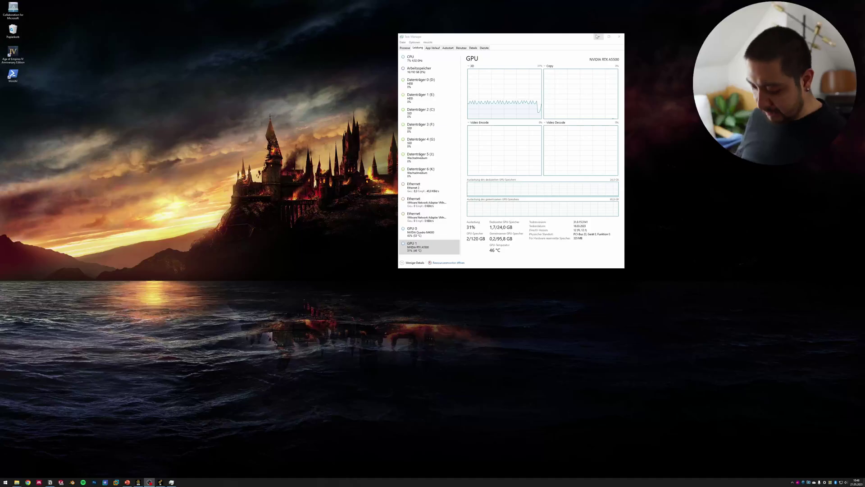
pyautogui.press('super')
pyautogui.write('erweiterte')
pyautogui.press('Return')
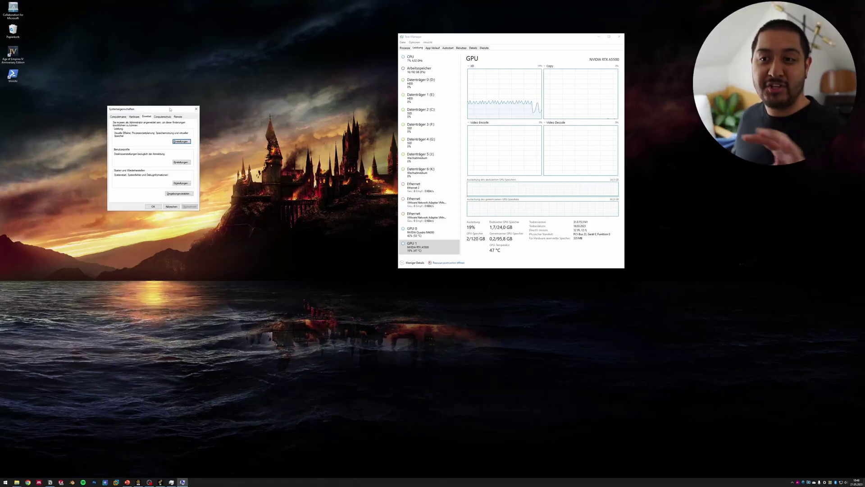
pyautogui.moveTo(169, 109); pyautogui.dragTo(220, 82)
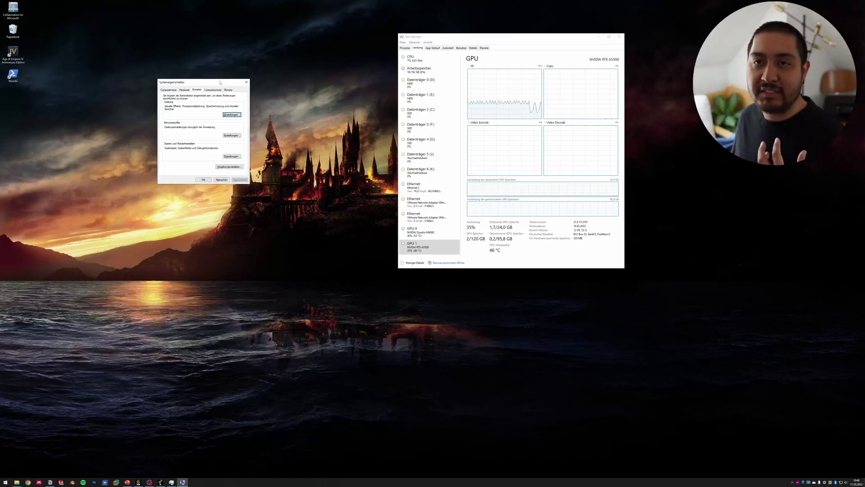
pyautogui.click(230, 167)
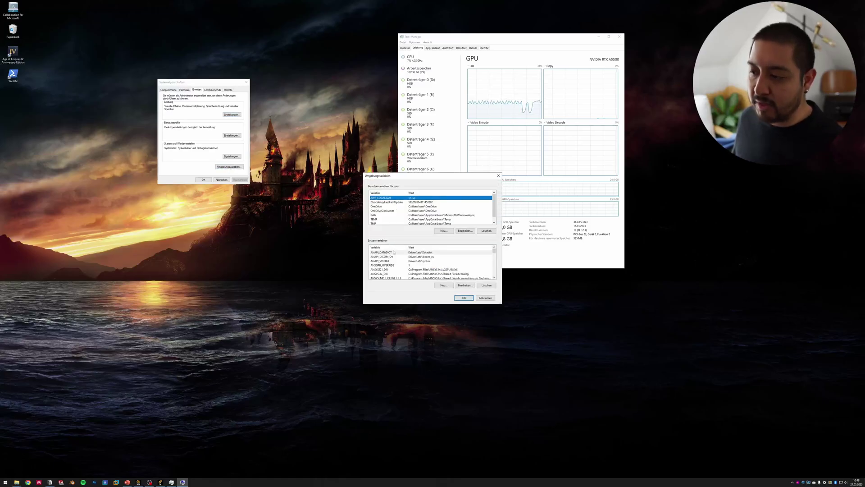
# - Enter a new system variable ANSGPU_OVERRIDE with the value 1, and close the system dialogs without applying the changes
pyautogui.click(441, 286)
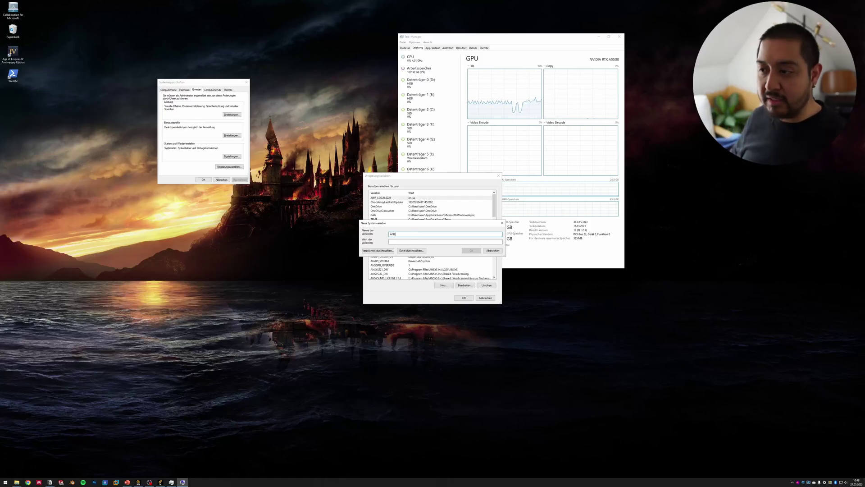
pyautogui.write('ANS')
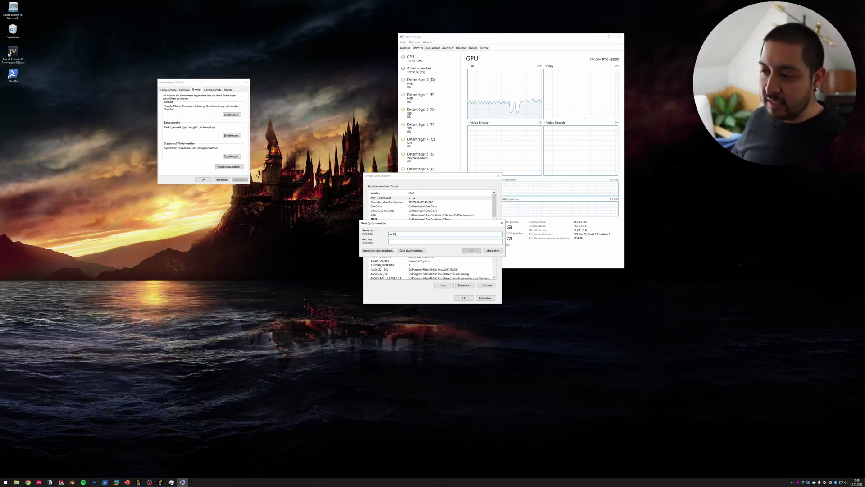
pyautogui.write('GPUO')
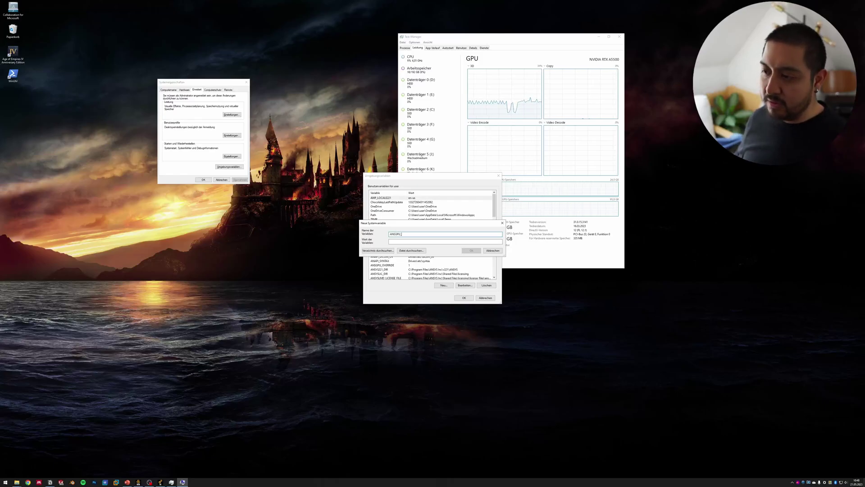
pyautogui.write('OVERRIDE')
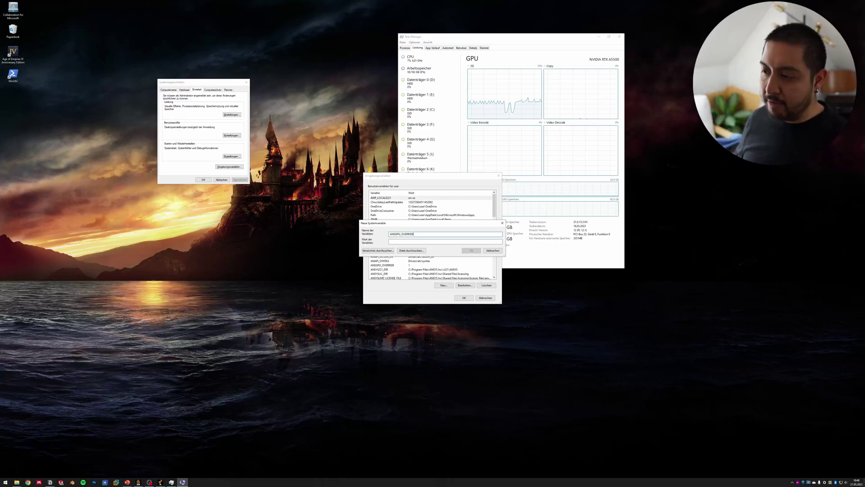
pyautogui.click(390, 241)
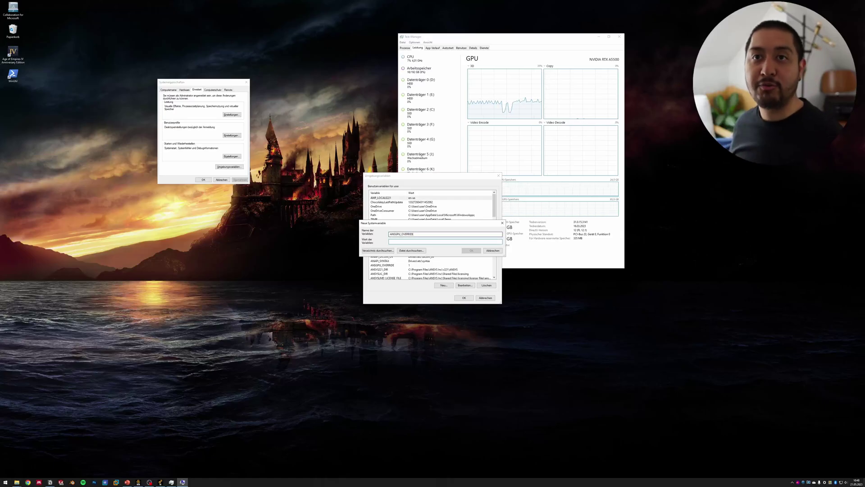
pyautogui.write('1')
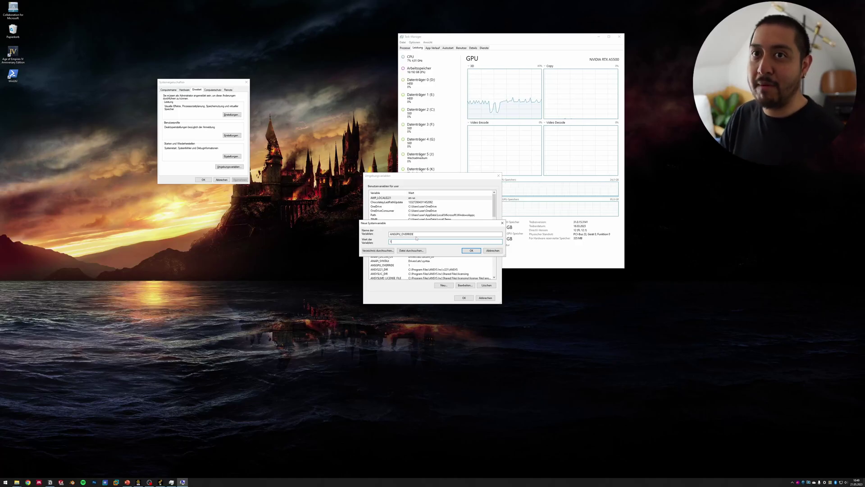
pyautogui.press('Return')
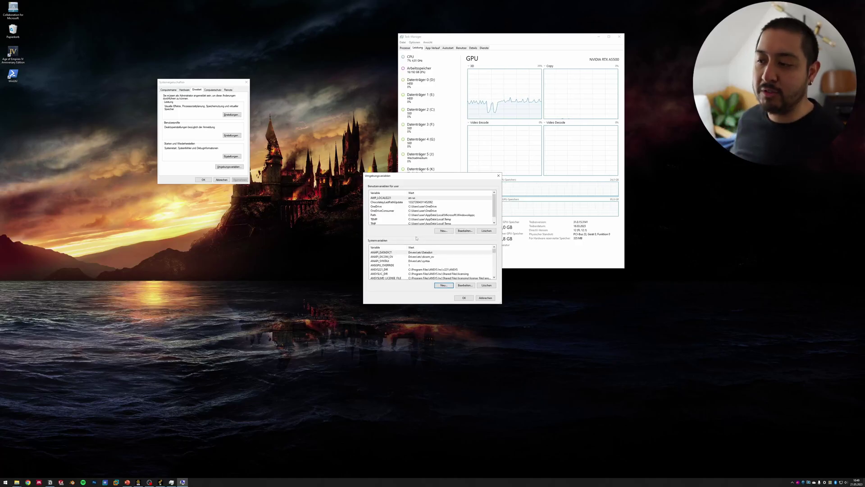
pyautogui.click(498, 175)
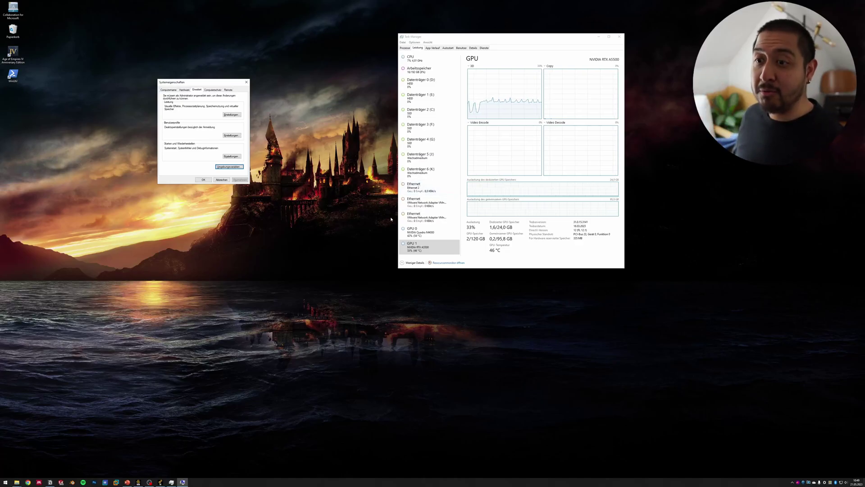
pyautogui.click(221, 180)
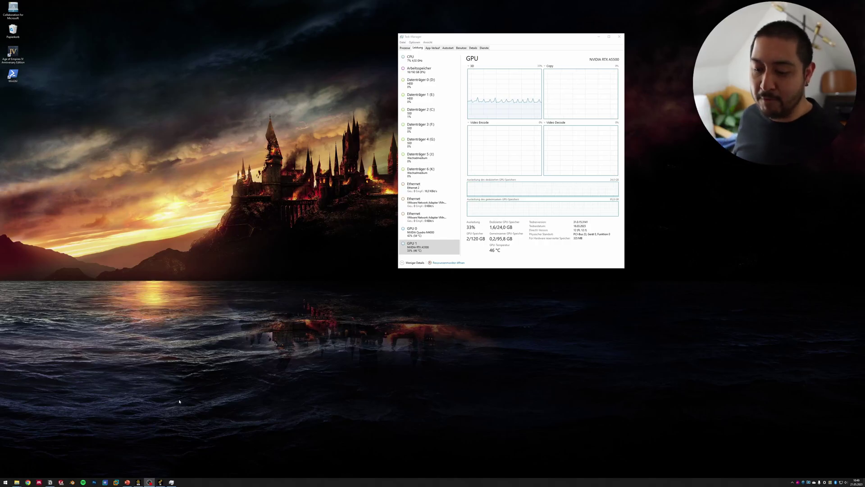
# - Switch back to Ansys Mechanical and clear the generated data of the static structural solution
pyautogui.click(161, 482)
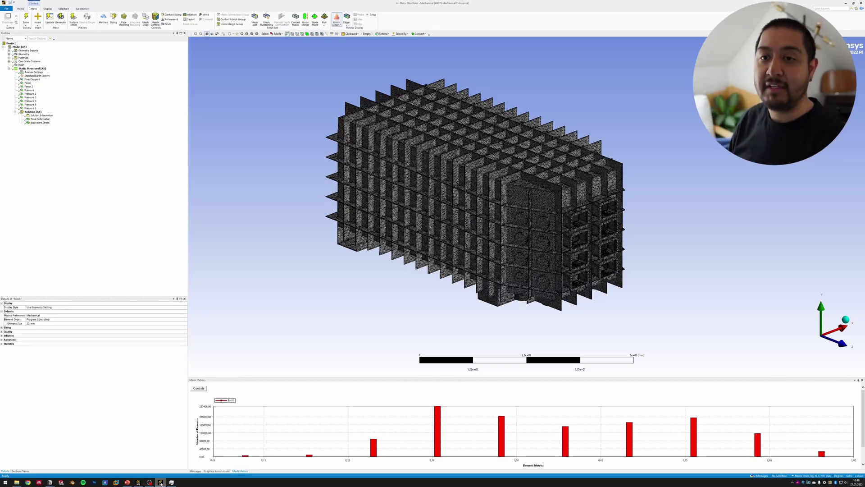
pyautogui.rightClick(38, 112)
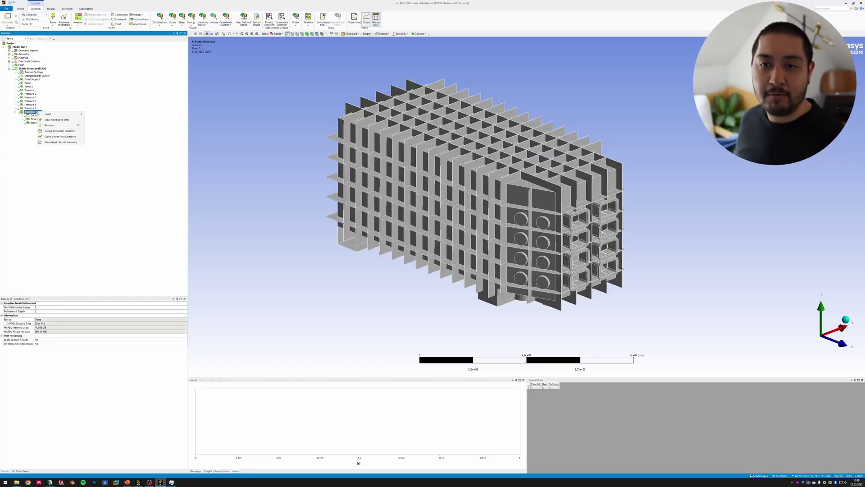
pyautogui.click(47, 120)
pyautogui.click(444, 257)
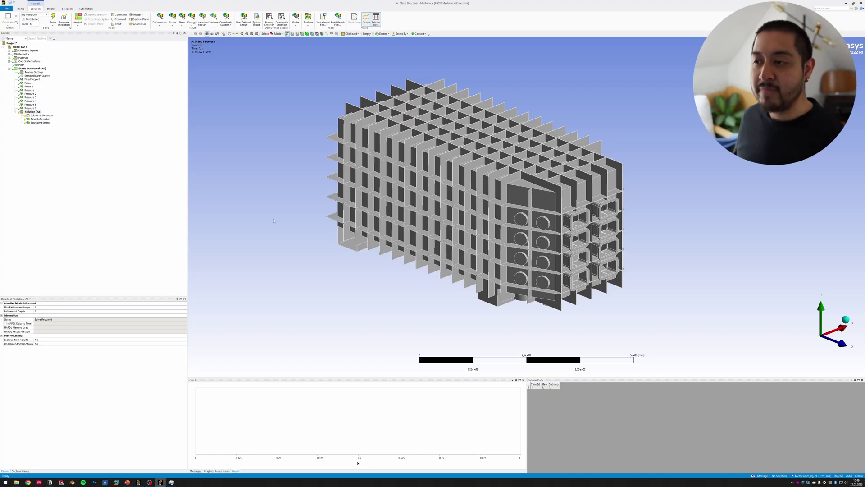
# - Check the GPU acceleration options in My Computer's advanced solve properties and close the solve process settings
pyautogui.click(70, 28)
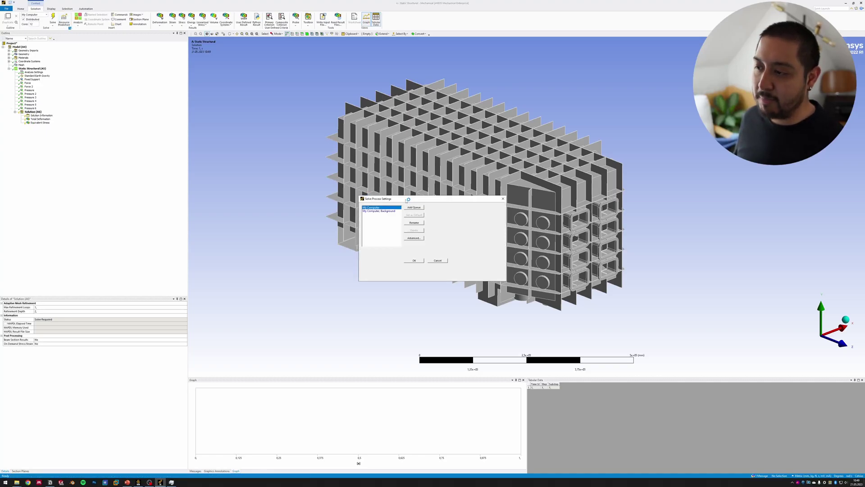
pyautogui.moveTo(408, 200); pyautogui.dragTo(313, 158)
pyautogui.click(318, 196)
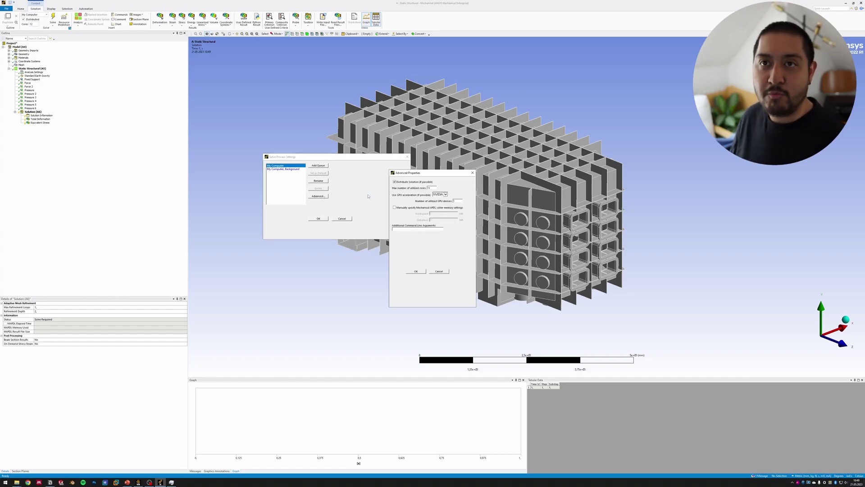
pyautogui.press('Return')
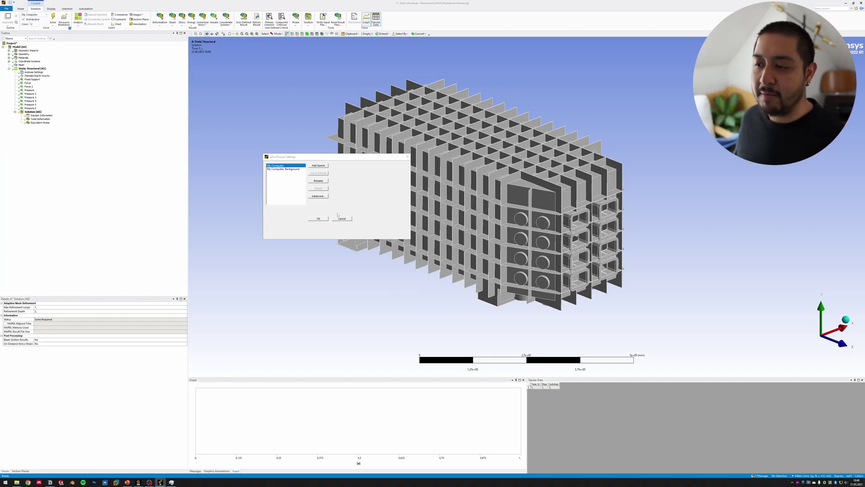
pyautogui.click(342, 218)
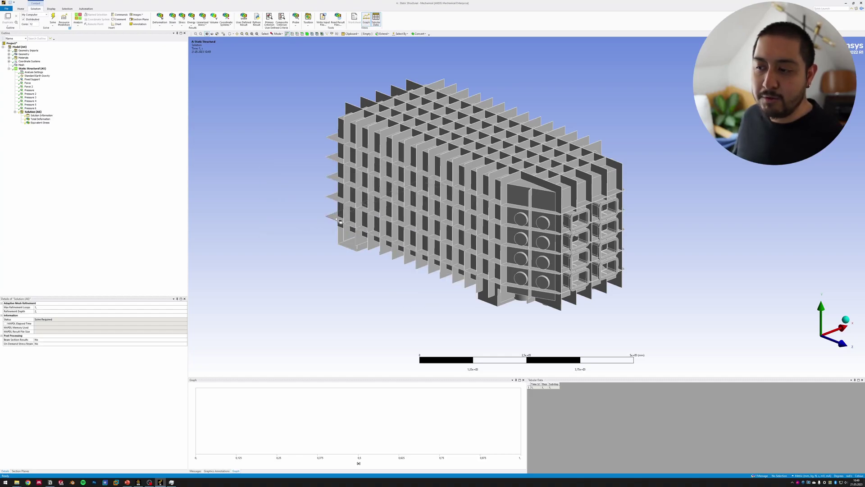
# - Solve the static structural analysis from its Solution Information and switch to Task Manager to monitor the GPU load
pyautogui.click(39, 115)
pyautogui.rightClick(38, 117)
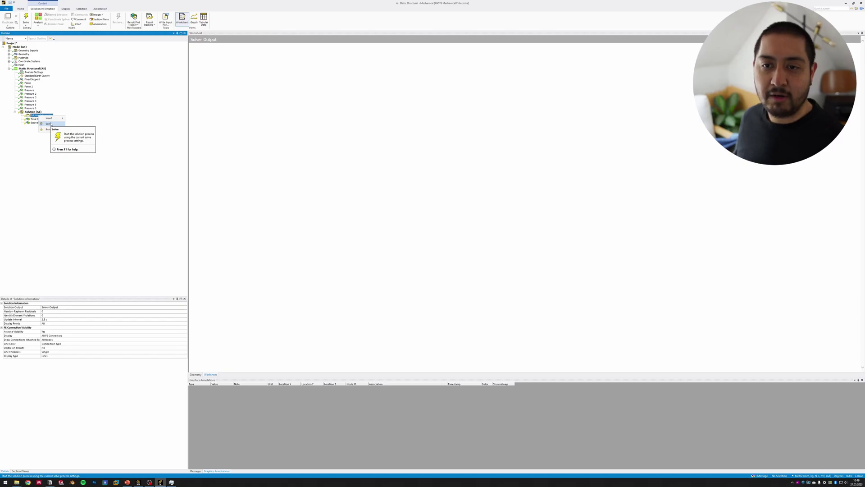
pyautogui.click(49, 124)
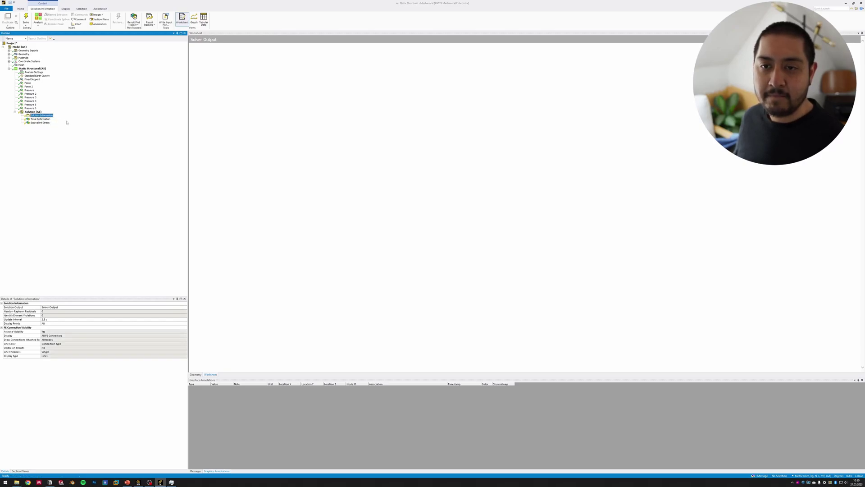
pyautogui.click(171, 482)
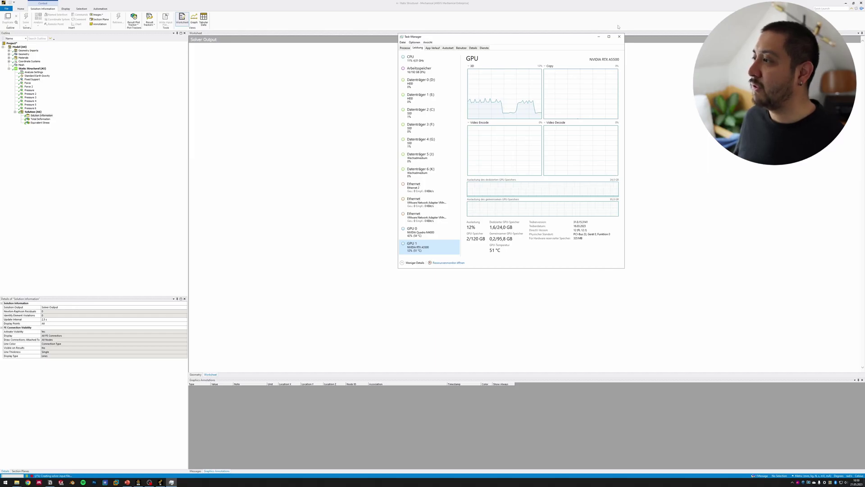
# - Move Task Manager clear of the solver output and check the output text for the note on GPU accelerator use
pyautogui.moveTo(558, 37); pyautogui.dragTo(672, 62)
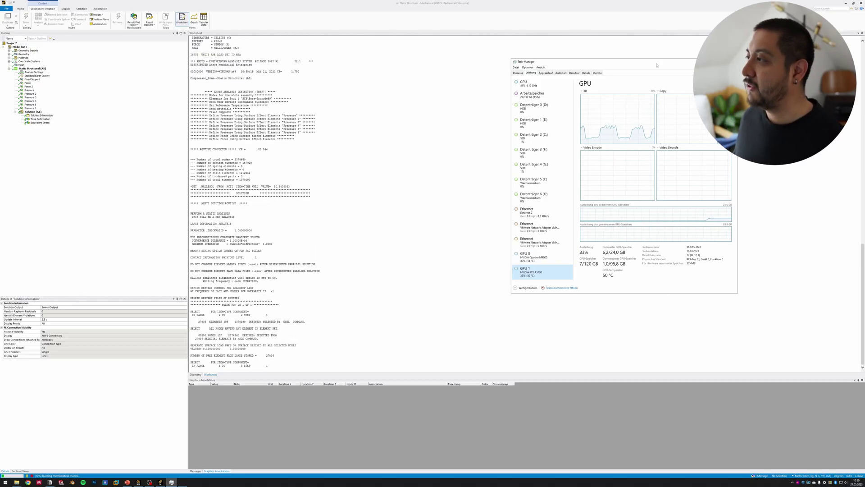
pyautogui.moveTo(663, 62); pyautogui.dragTo(582, 46)
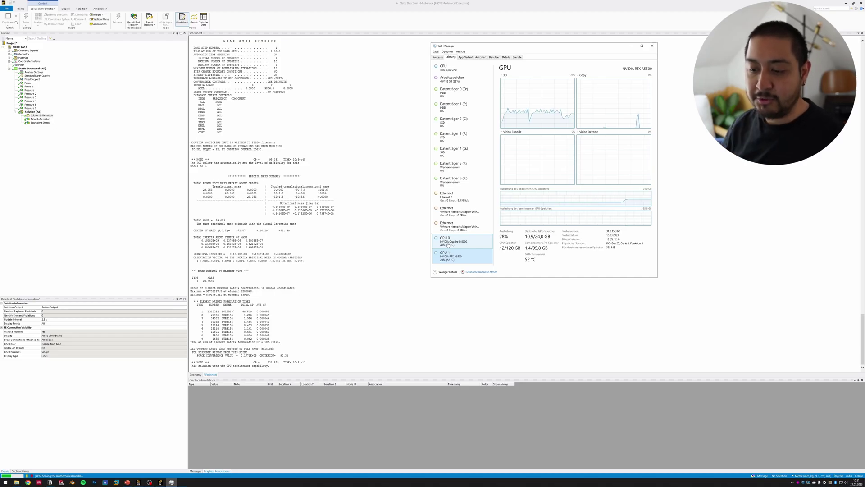
pyautogui.click(217, 364)
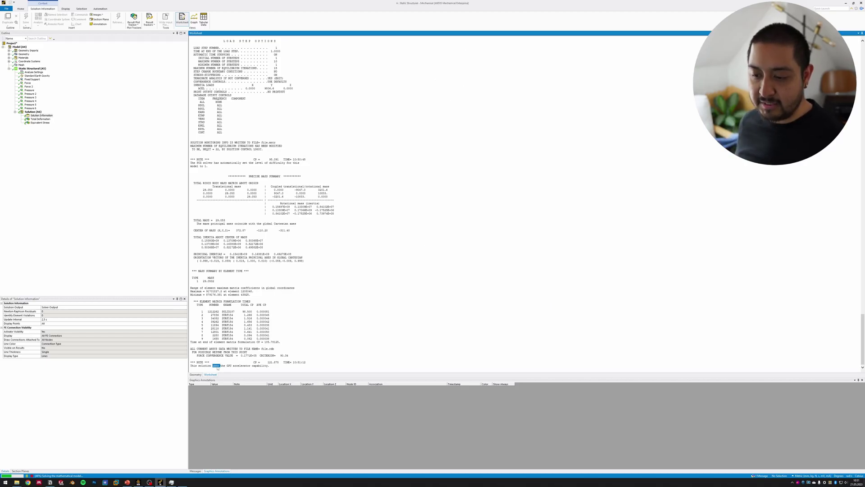
pyautogui.hotkey('ctrl', 'a')
pyautogui.click(218, 368)
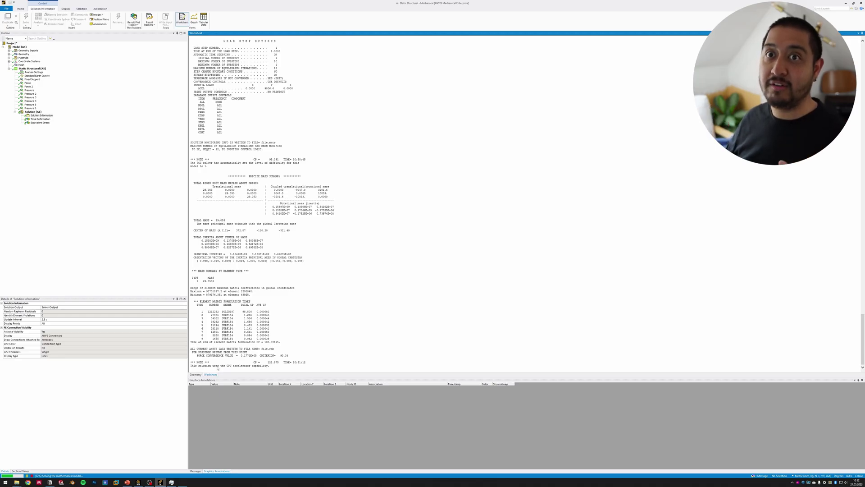
# - Bring Task Manager back to the front and change the Video Decode graph of the NVIDIA RTX A5500 to Cuda
pyautogui.click(171, 482)
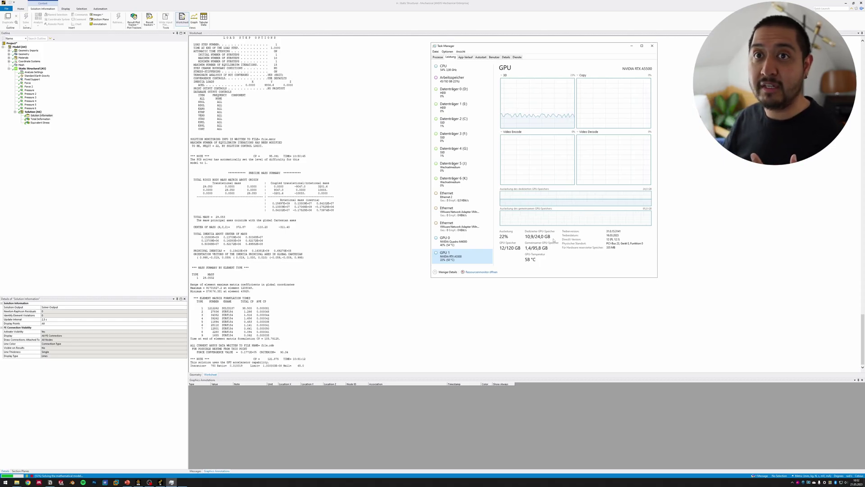
pyautogui.click(588, 131)
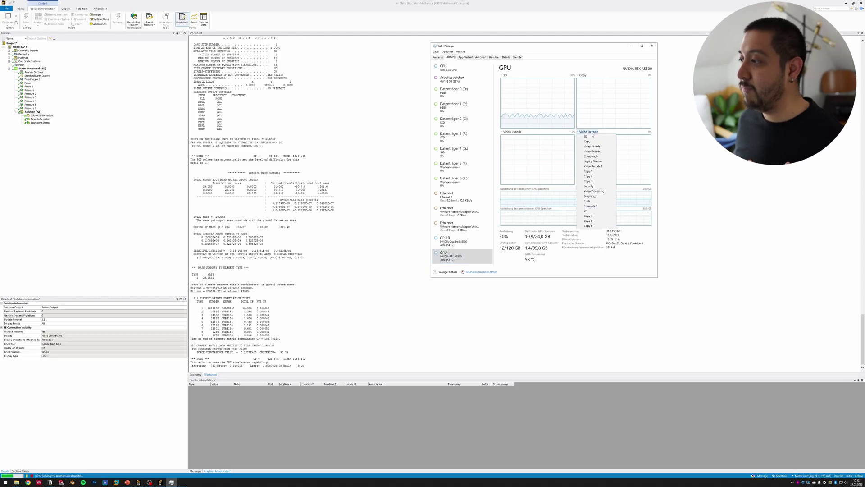
pyautogui.click(595, 200)
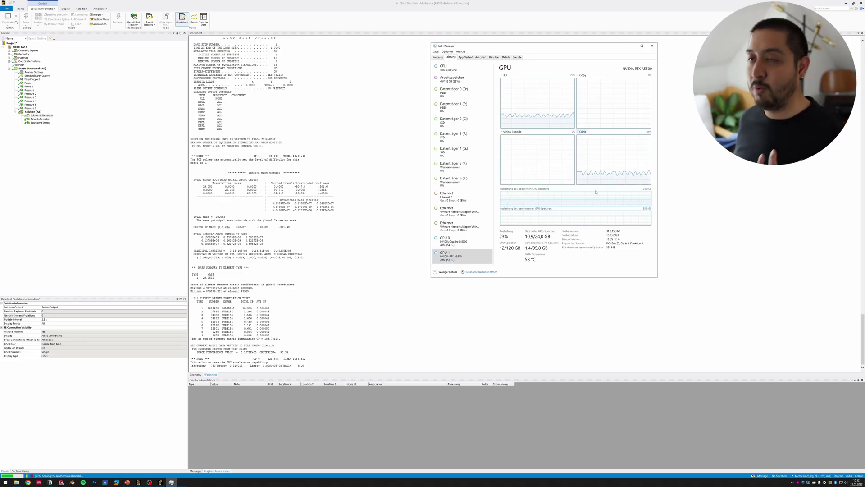
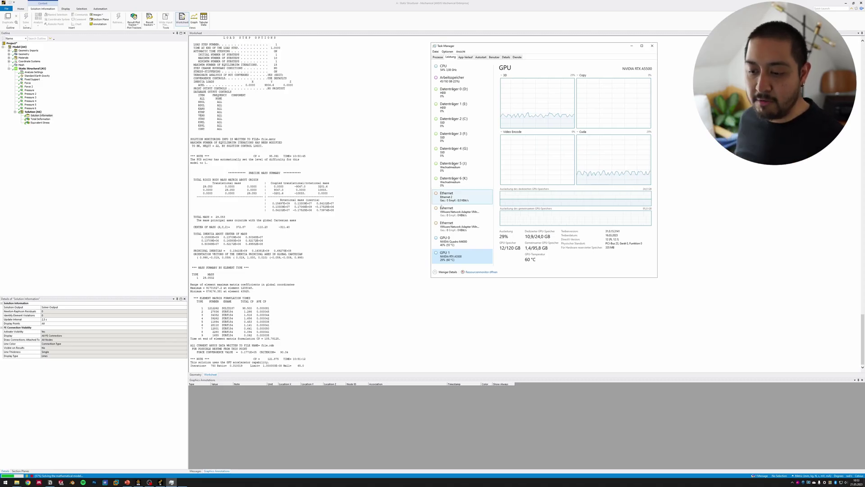
# - Check the latest iteration line in the Ansys Mechanical solver output and return to Task Manager
pyautogui.click(228, 366)
pyautogui.hotkey('ctrl', 'a')
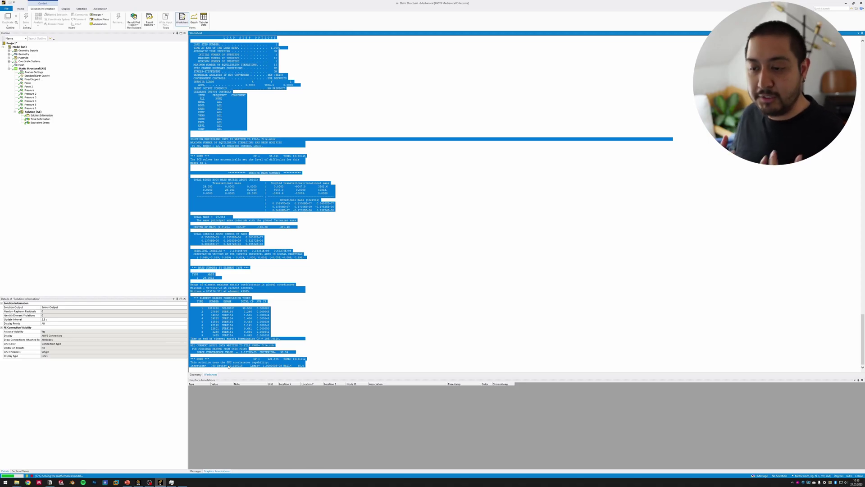
pyautogui.hotkey('alt', 'Tab')
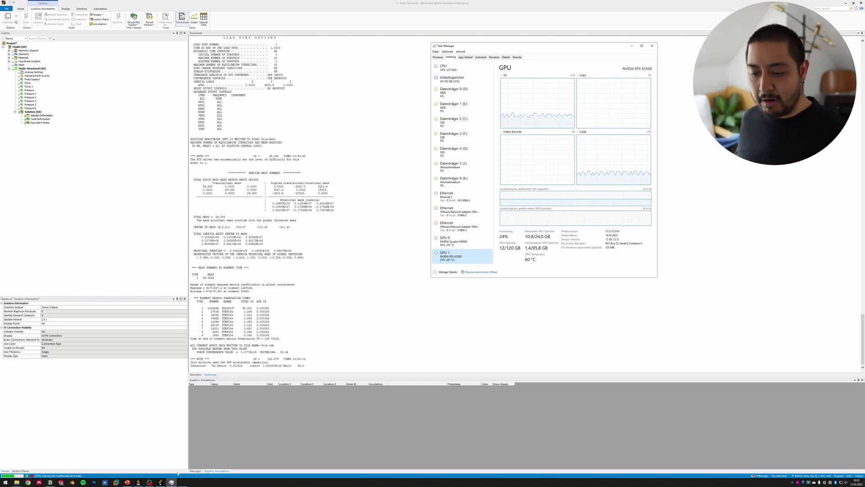
# - Switch to PowerPoint to examine the CPU Only versus CPU+1GPU elapsed time chart, and bring up Task Manager over it
pyautogui.click(127, 483)
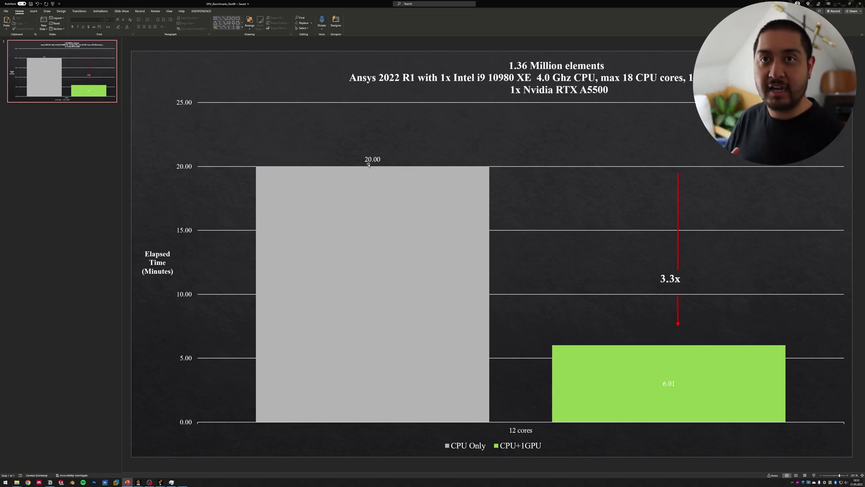
pyautogui.moveTo(383, 174)
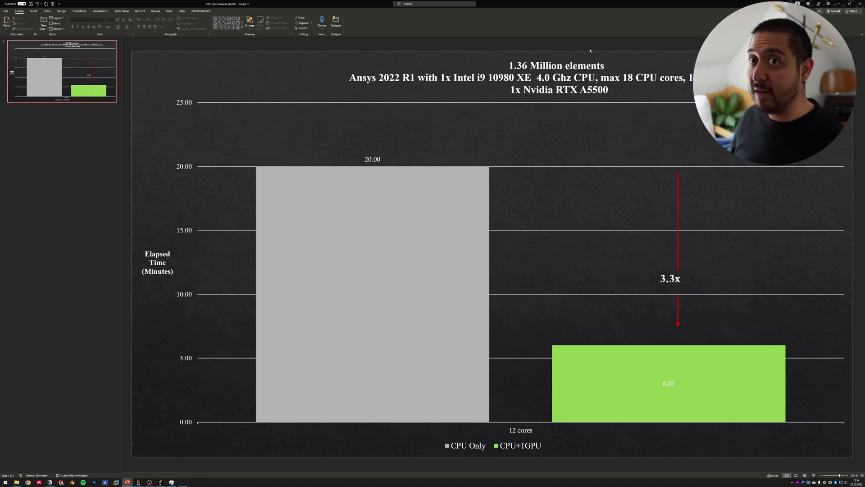
pyautogui.click(171, 482)
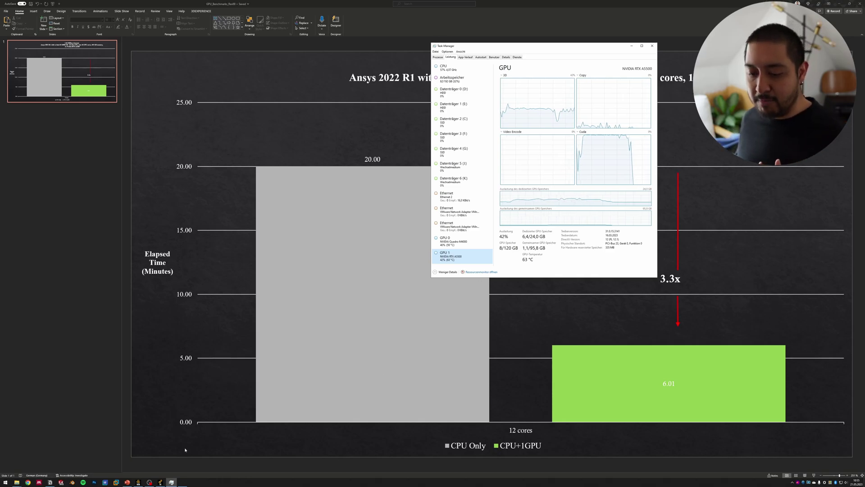
# - View the solver output in Ansys Mechanical, minimize it to return to the benchmark chart, and move Task Manager clear of the chart bars
pyautogui.hotkey('alt', 'Tab')
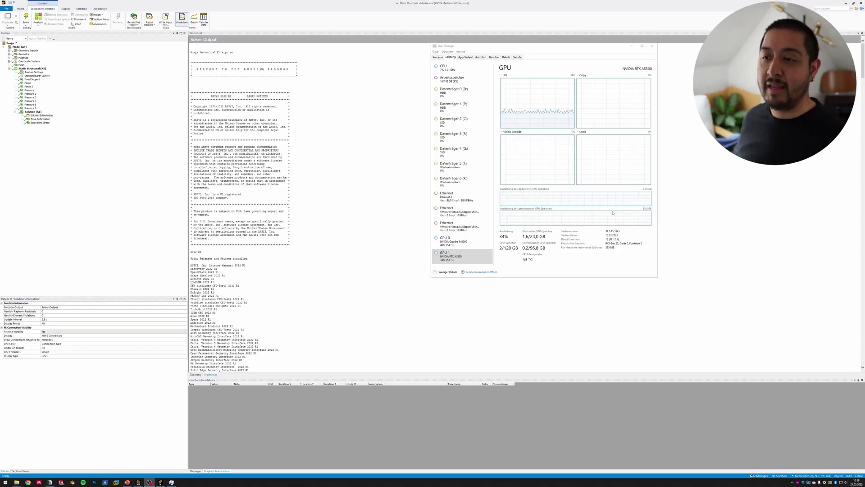
pyautogui.click(846, 4)
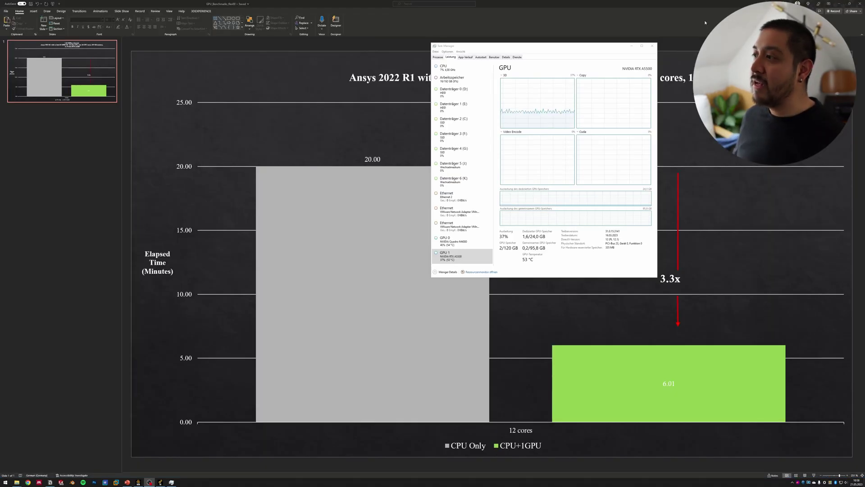
pyautogui.moveTo(600, 47); pyautogui.dragTo(181, 146)
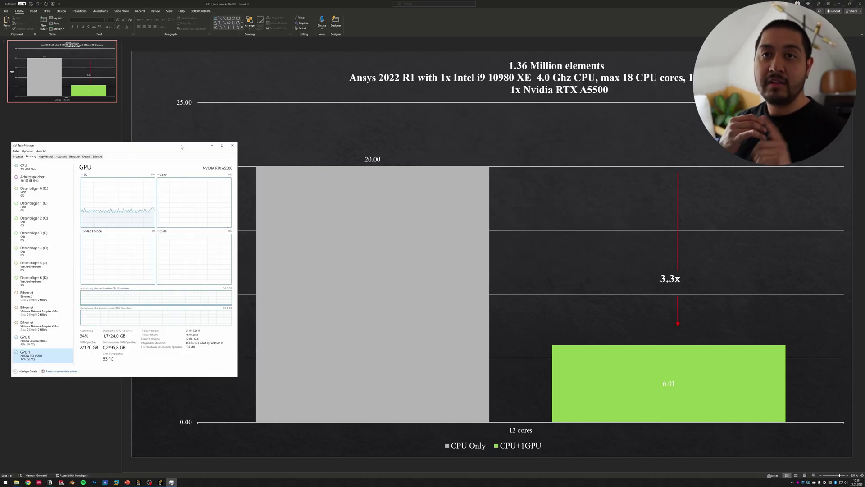